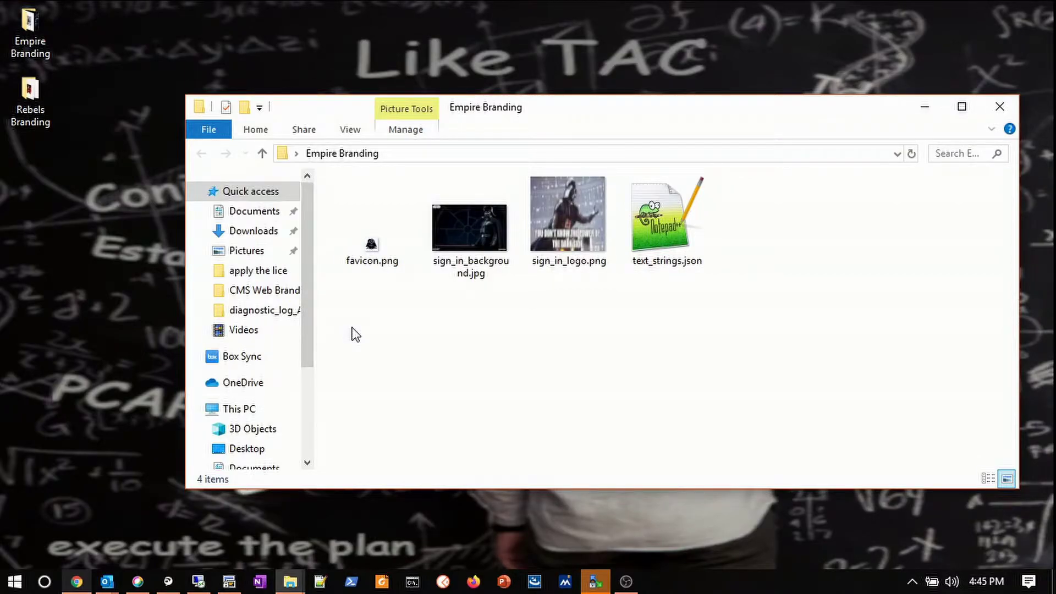
Compress all four Empire branding files into one archive named web_branding.zip.
key(ctrl+a)
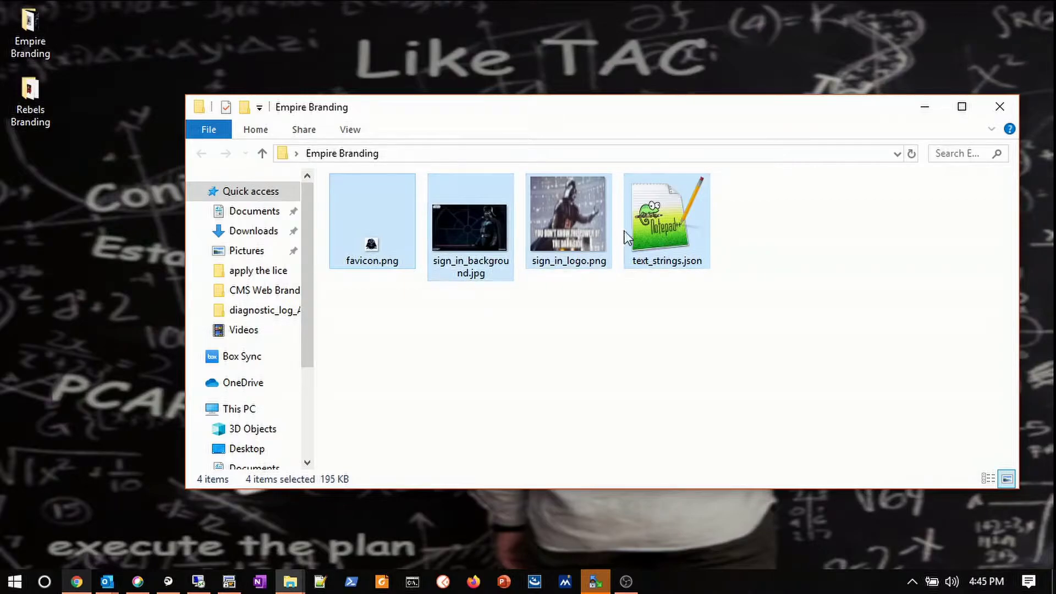
right_click(644, 222)
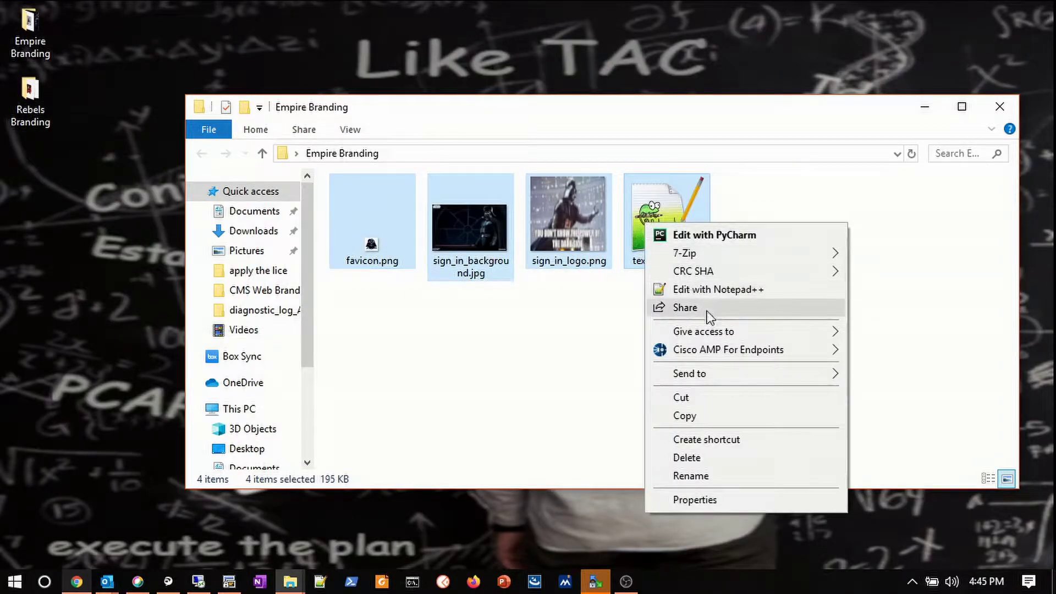
mouse_move(728, 377)
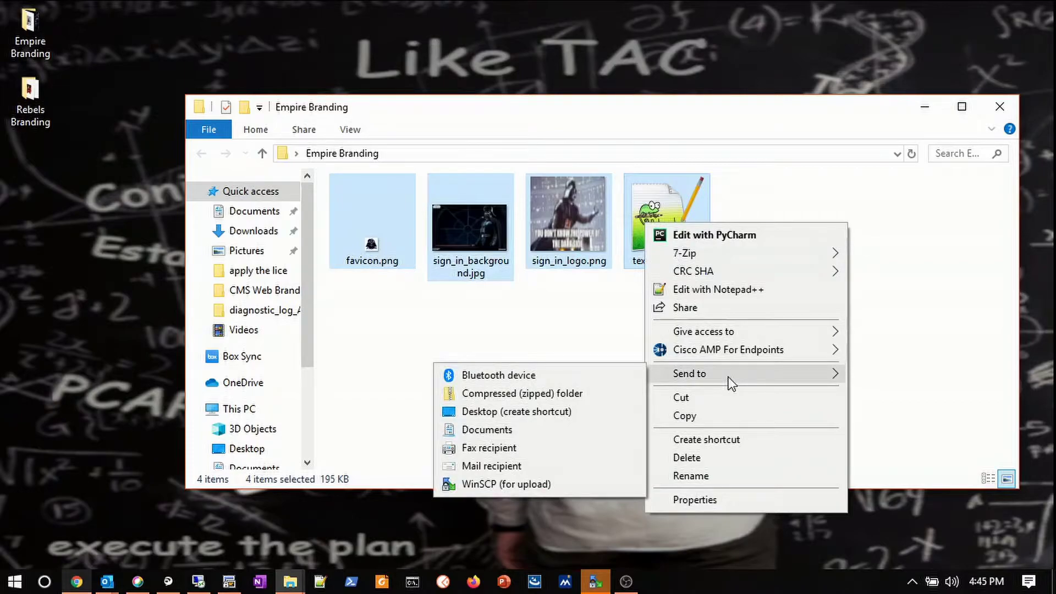
click(573, 392)
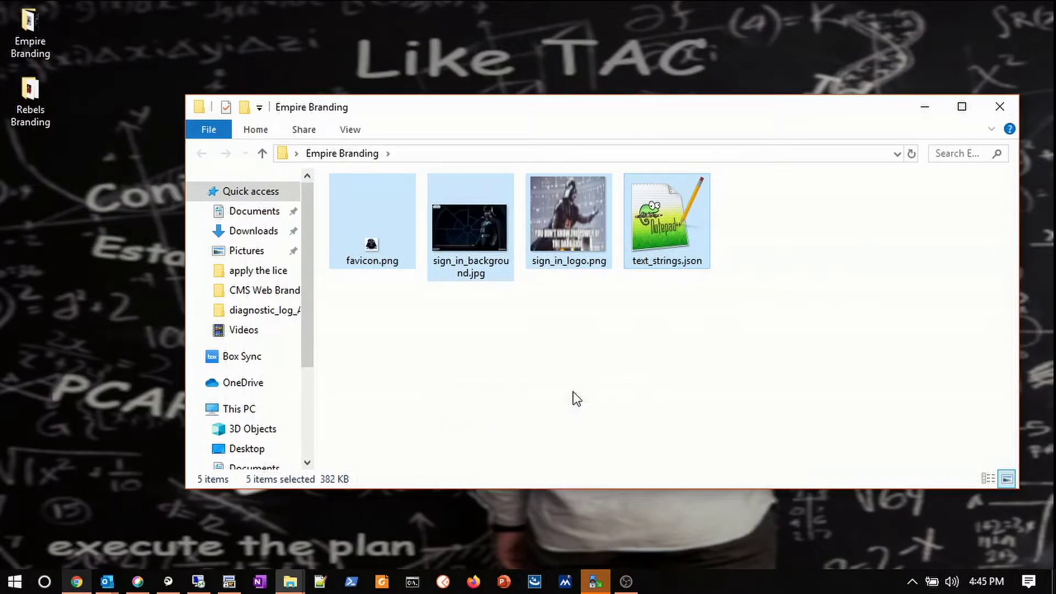
text(web)
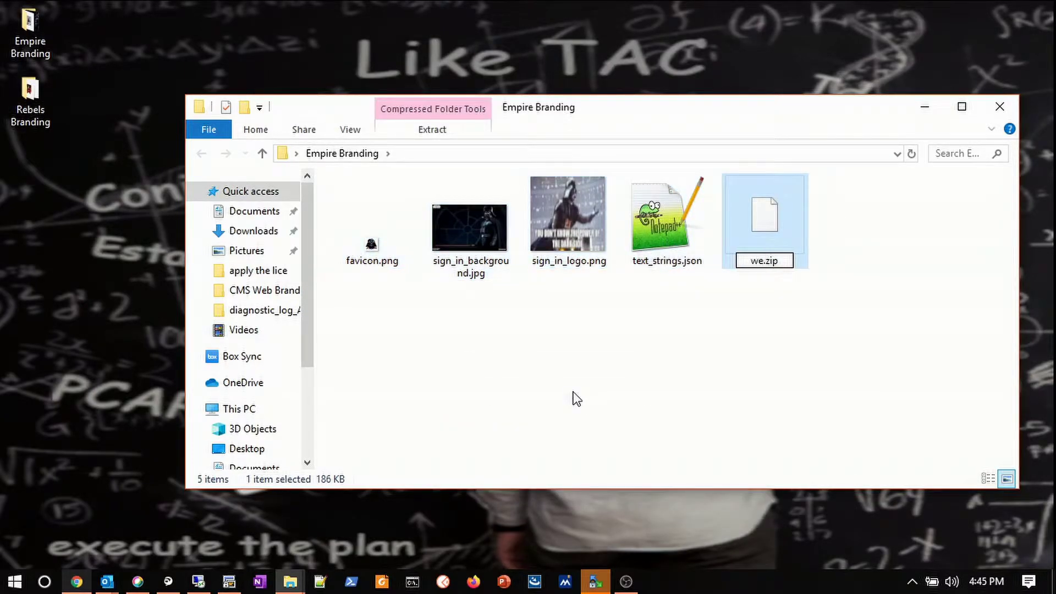
text(_branding)
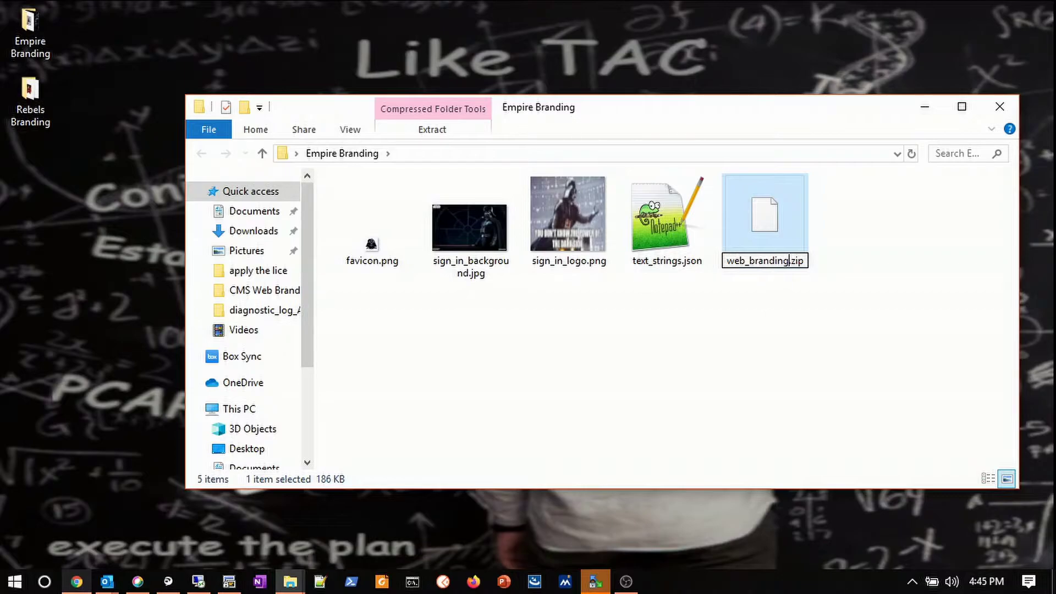
key(Return)
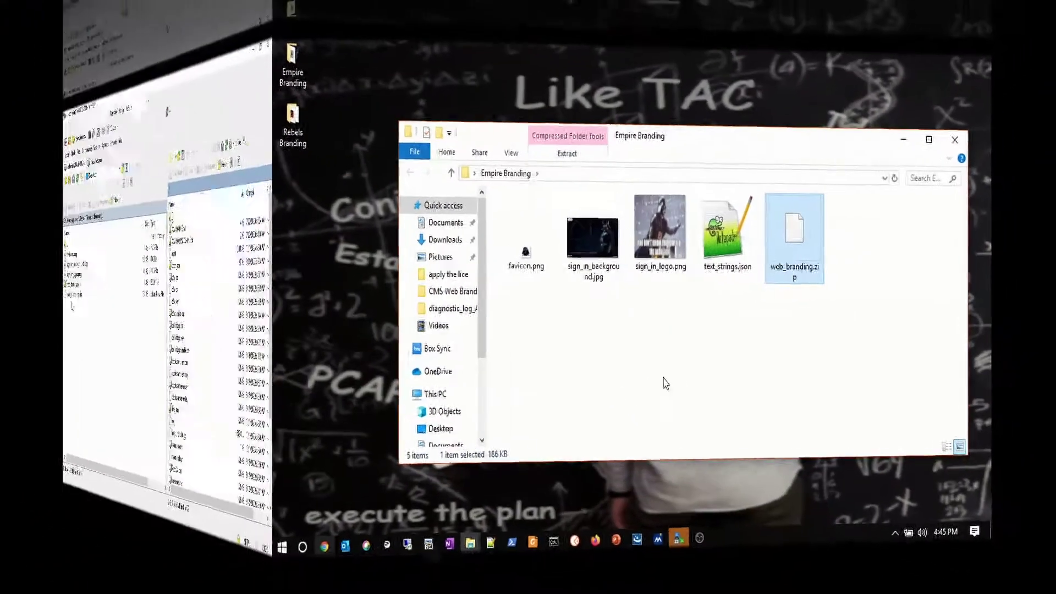
Copy web_branding.zip into the server's root folder and confirm it is listed there.
click(104, 295)
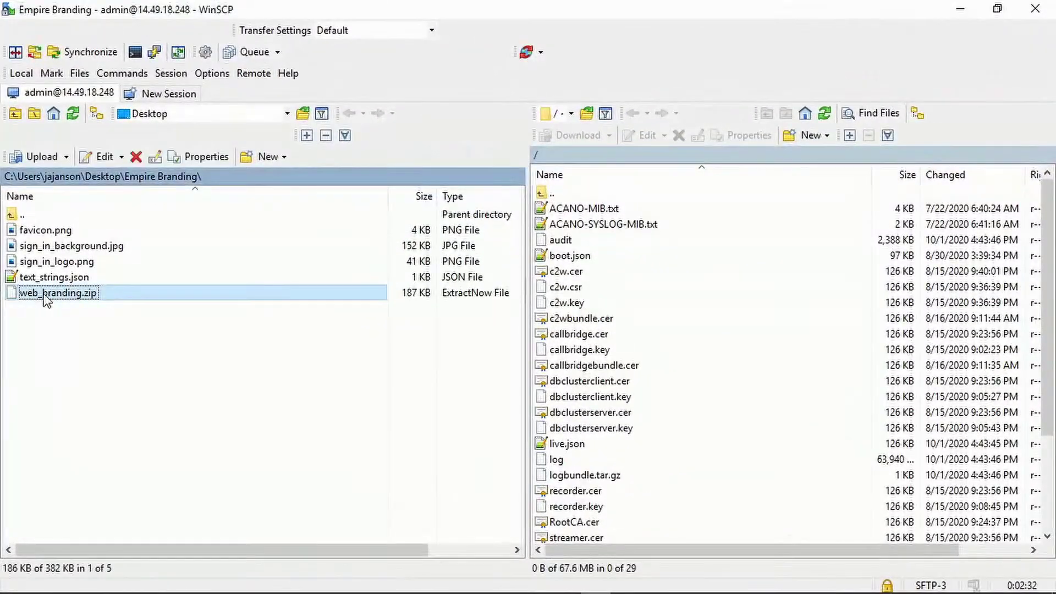
drag(47, 299, 681, 343)
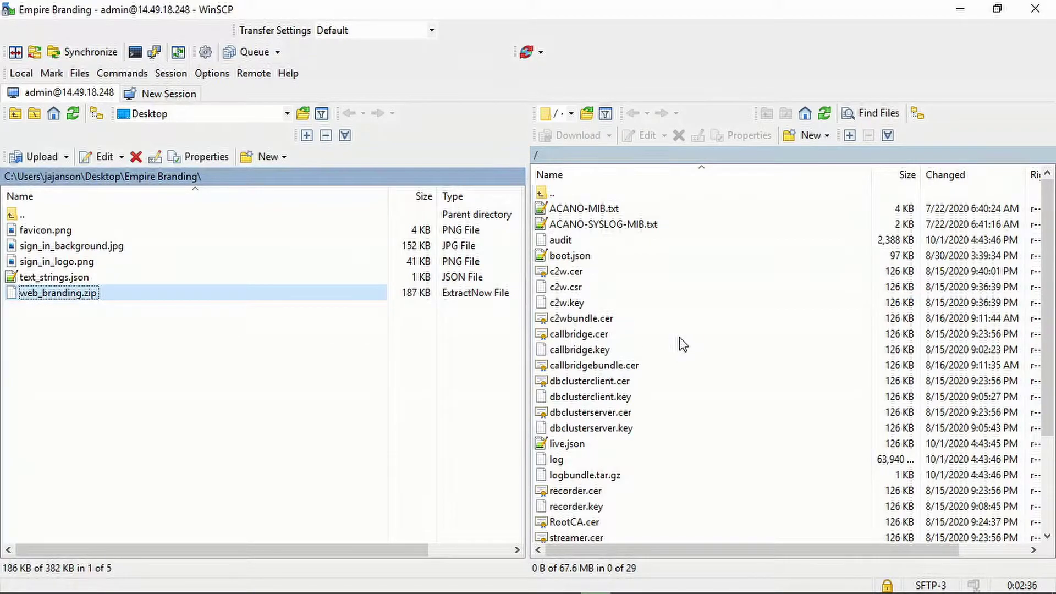
scroll(665, 385, down, 3)
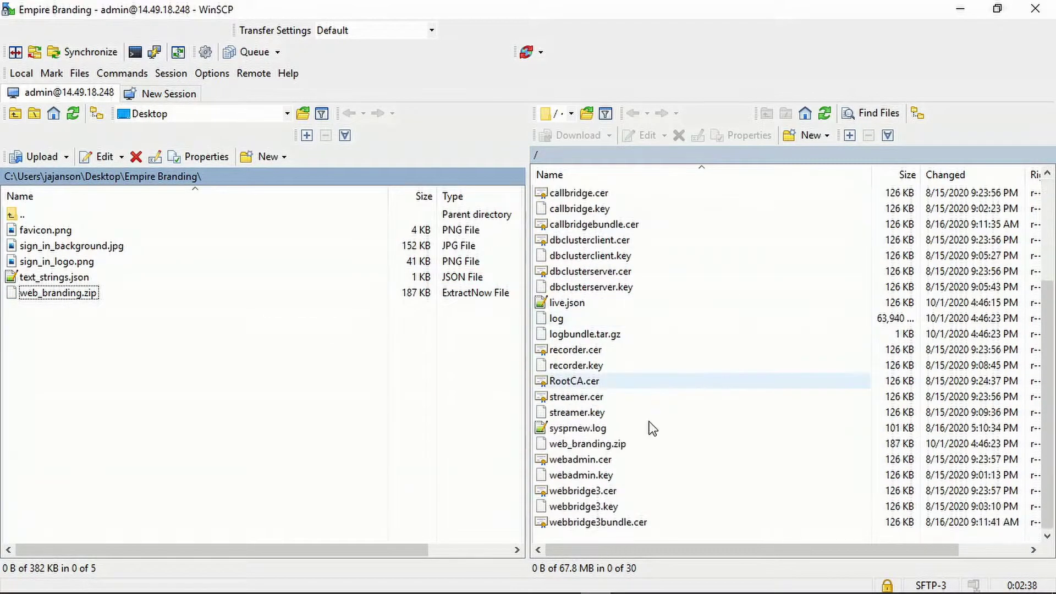
click(634, 447)
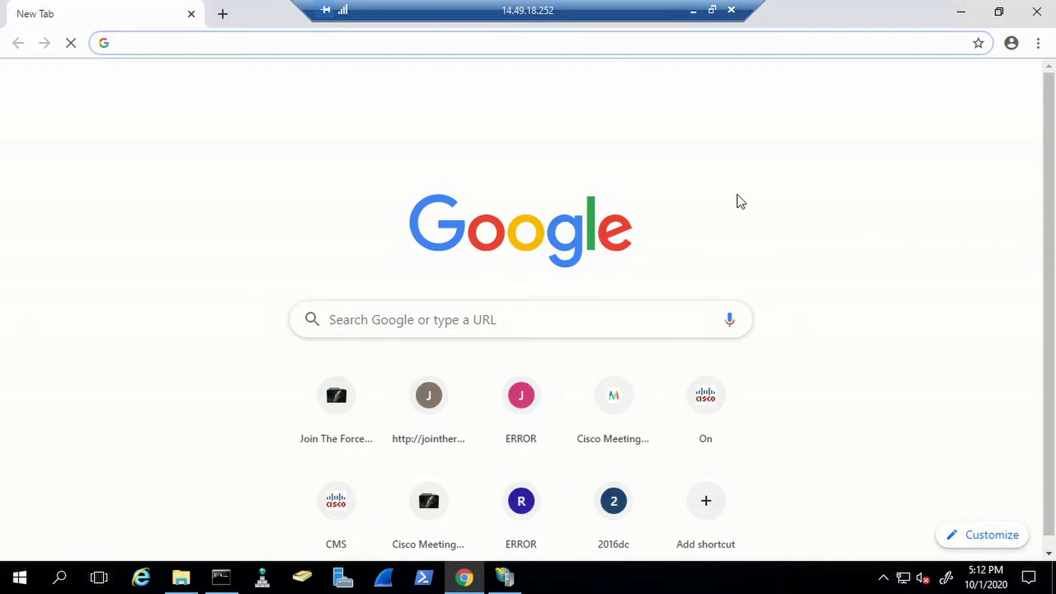
Paste the copied jointherebels URL into Chrome's address bar and load the page.
right_click(490, 46)
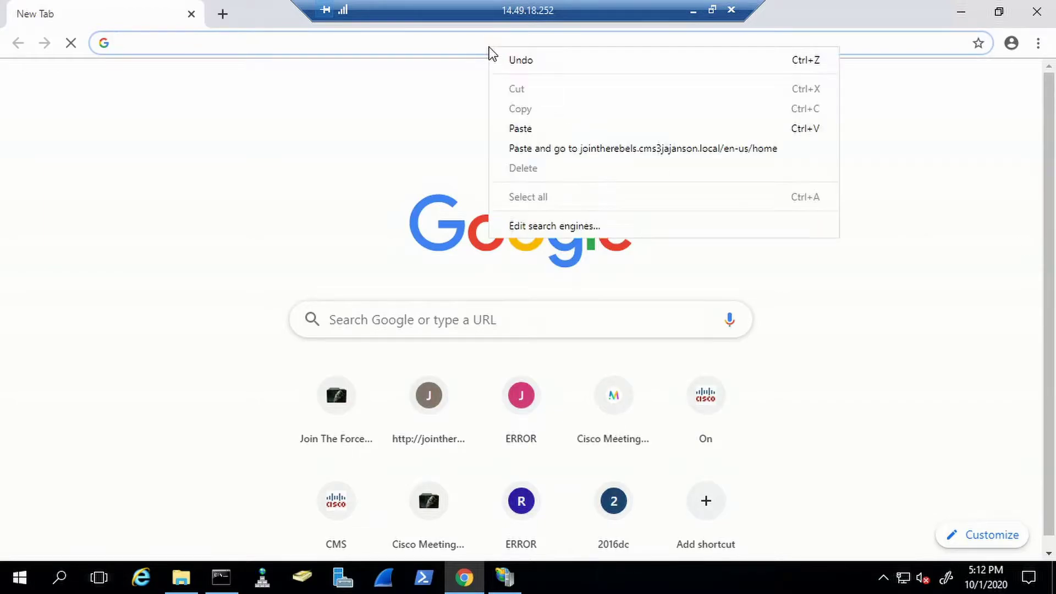
click(574, 149)
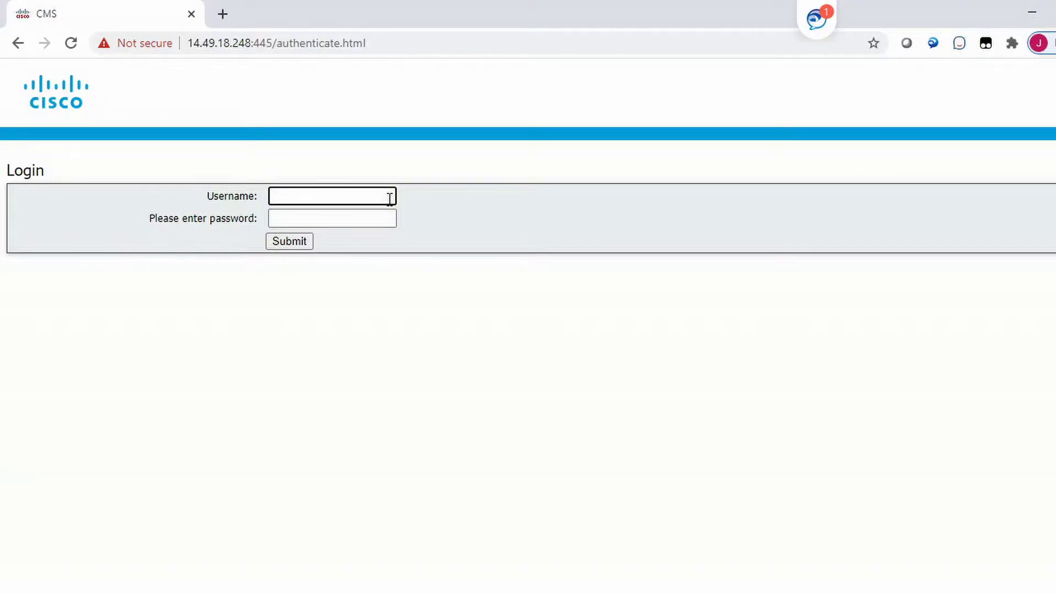
Log in to the web admin as admin with the account password.
text(admin)
key(Tab)
text(****)
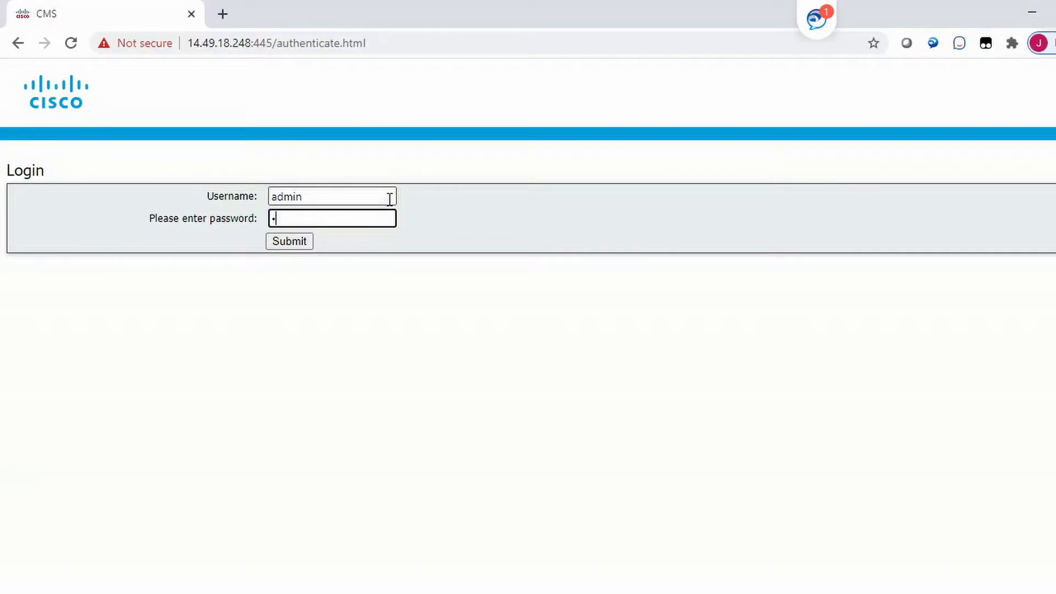
text(****)
key(Return)
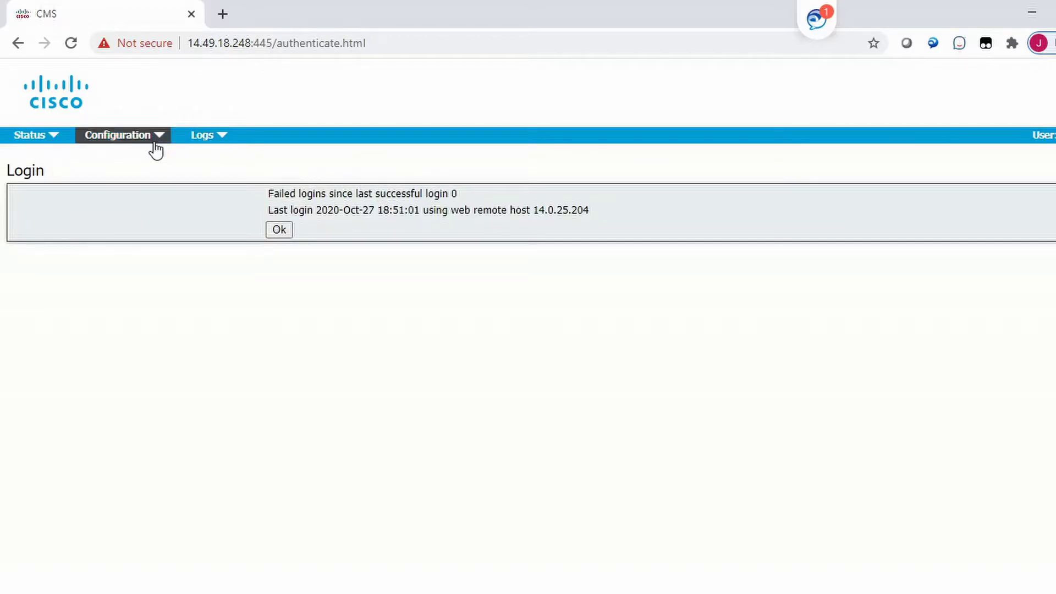
Open the Configuration > API object list and scroll toward webBridgeProfiles.
click(148, 147)
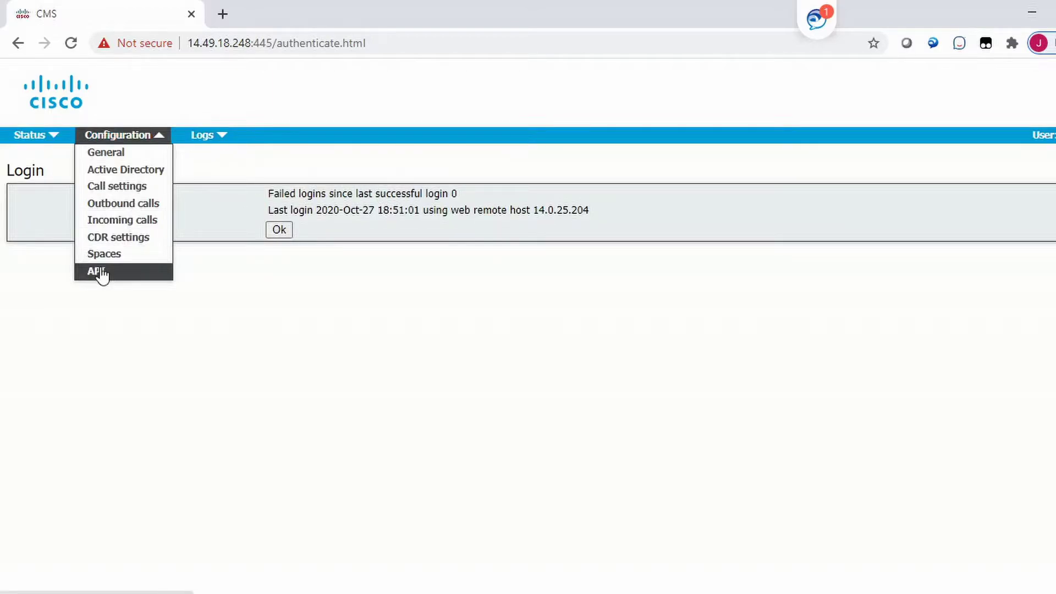
click(98, 272)
scroll(315, 306, down, 20)
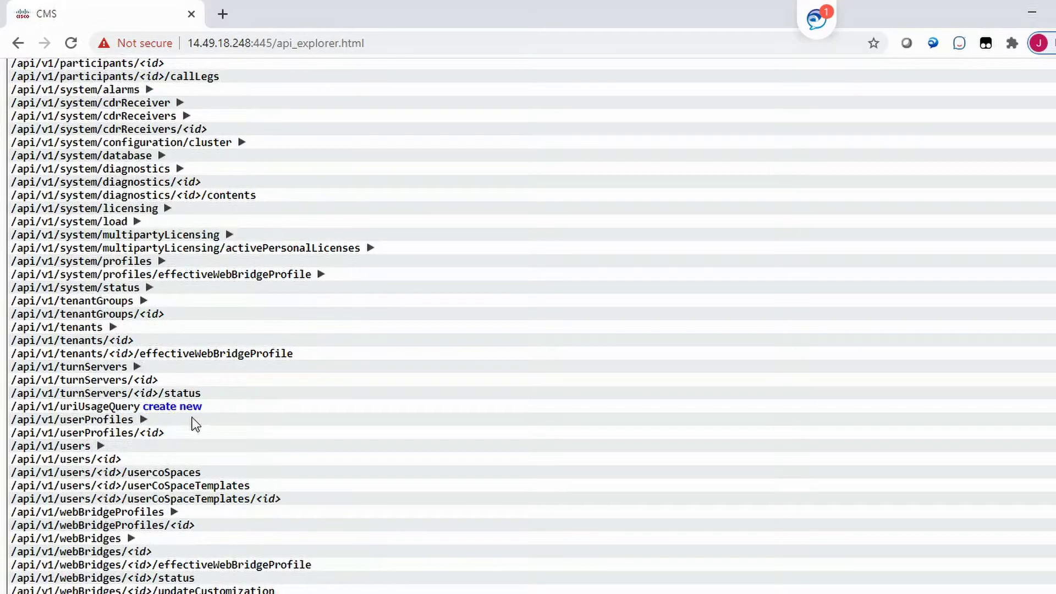
Empty the resourceArchive URL field in the Rebels web bridge profile and save it with Modify.
click(173, 512)
click(205, 481)
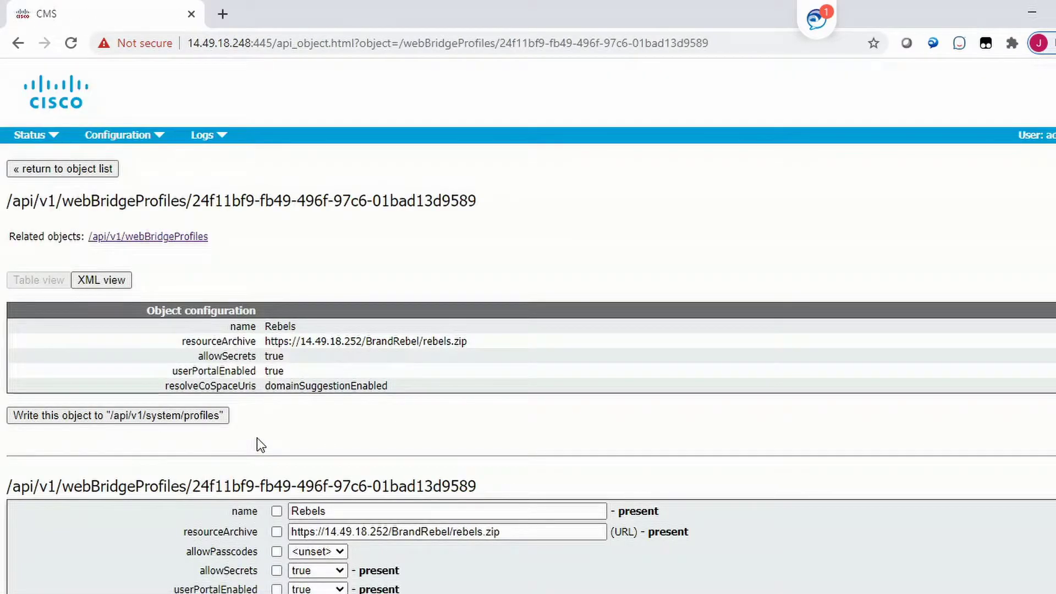
scroll(260, 444, down, 2)
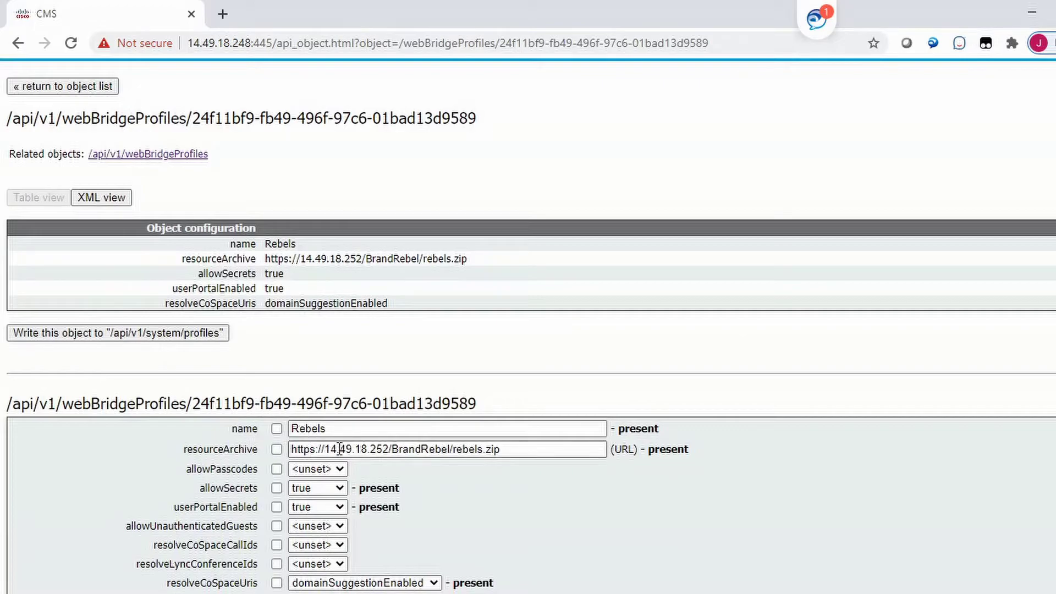
mouse_move(504, 459)
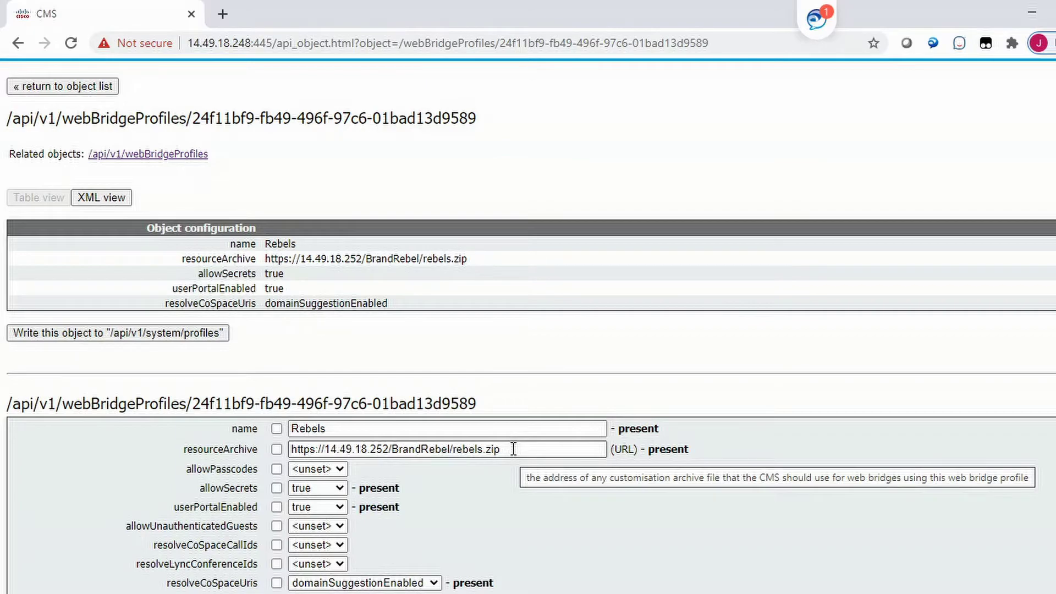
drag(513, 449, 283, 448)
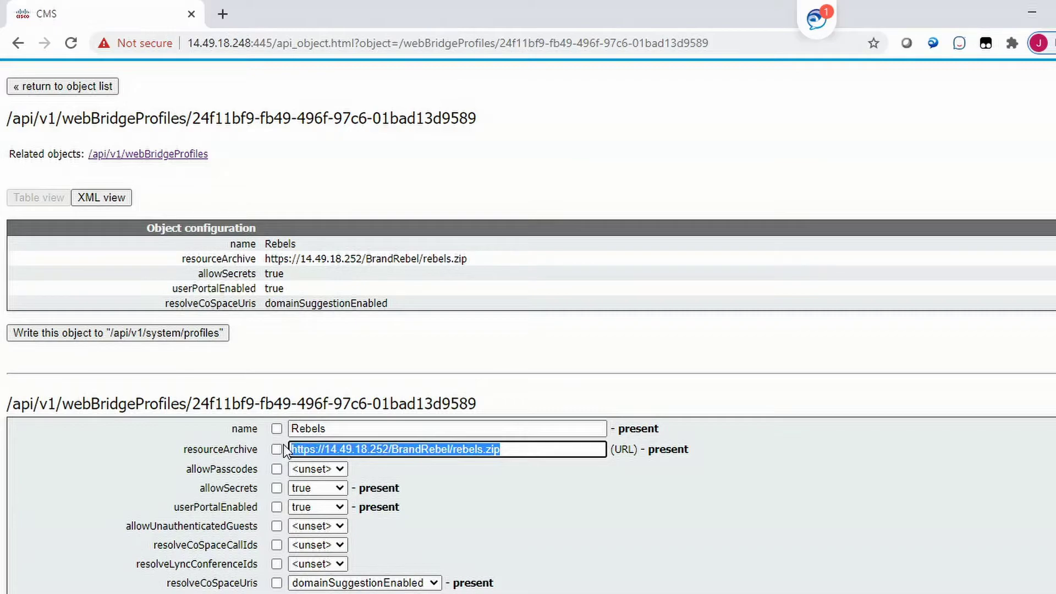
key(BackSpace)
scroll(282, 444, down, 1)
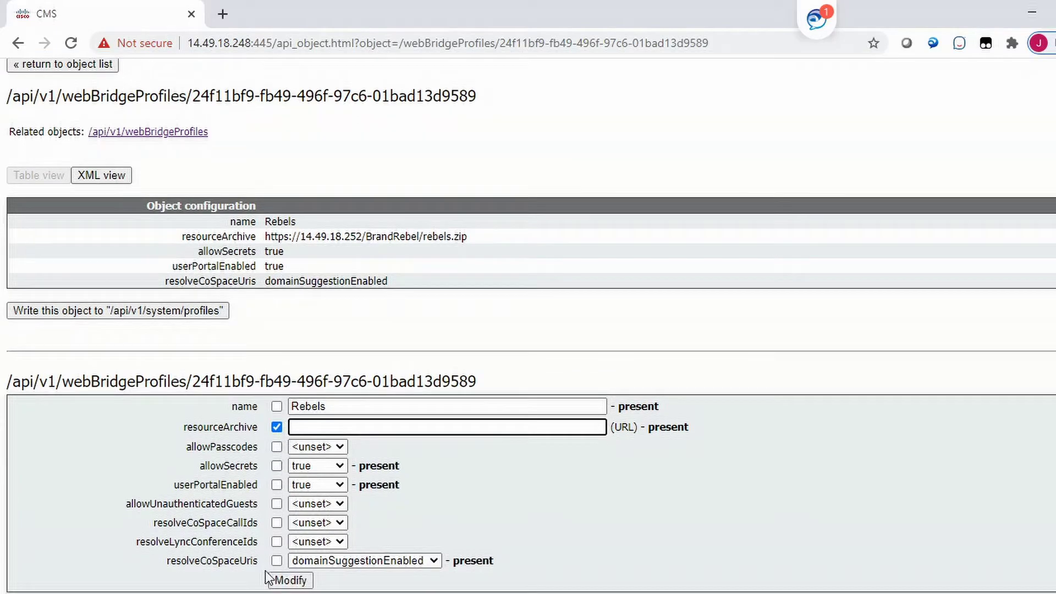
click(281, 580)
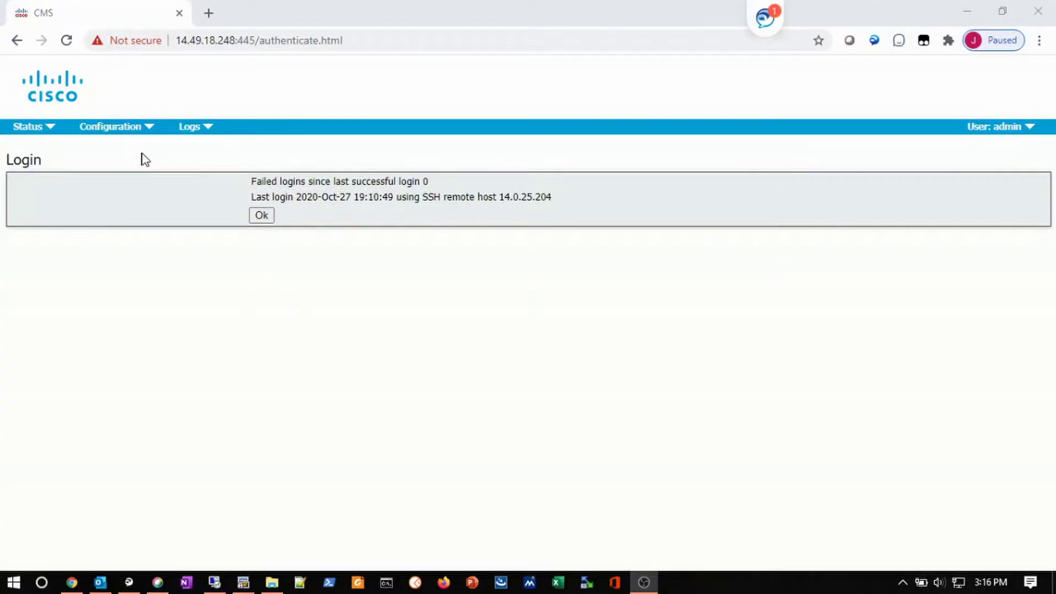
Reopen the Rebels web bridge profile from Configuration > API to check resourceArchive is empty.
click(132, 128)
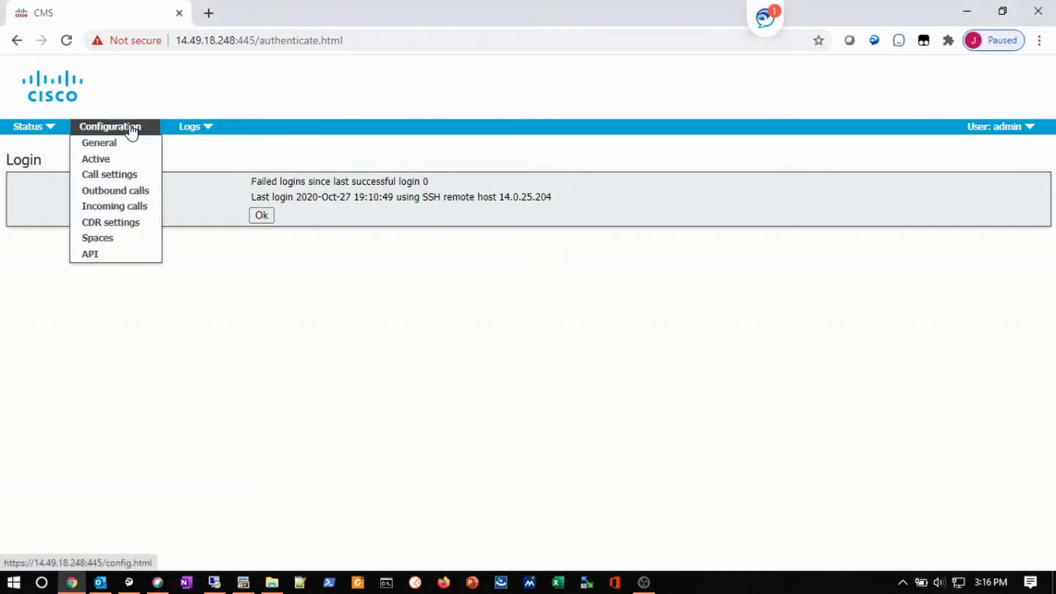
click(77, 255)
scroll(114, 330, down, 7)
scroll(114, 330, down, 10)
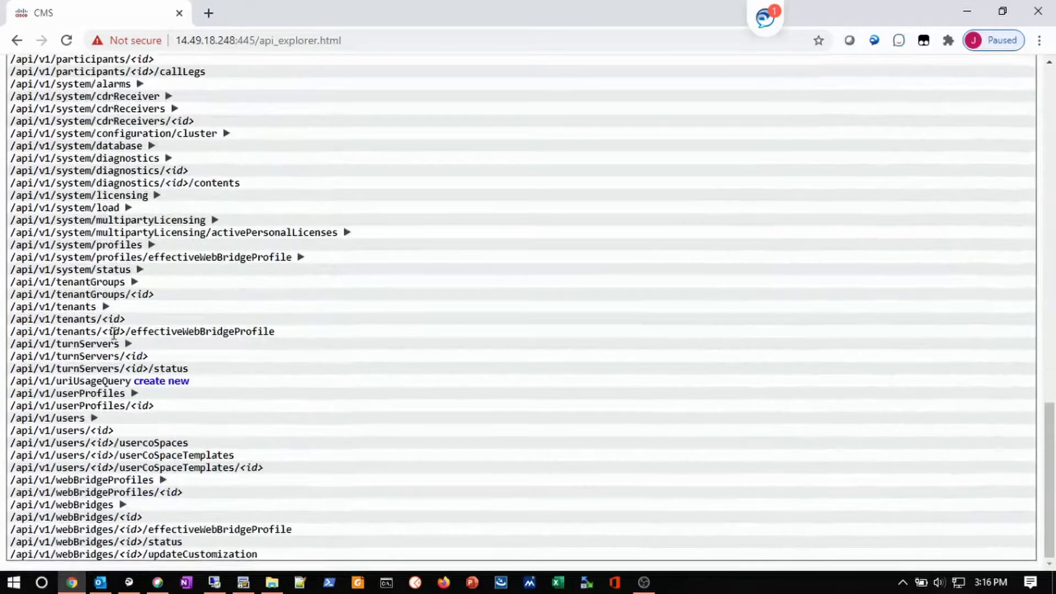
click(162, 481)
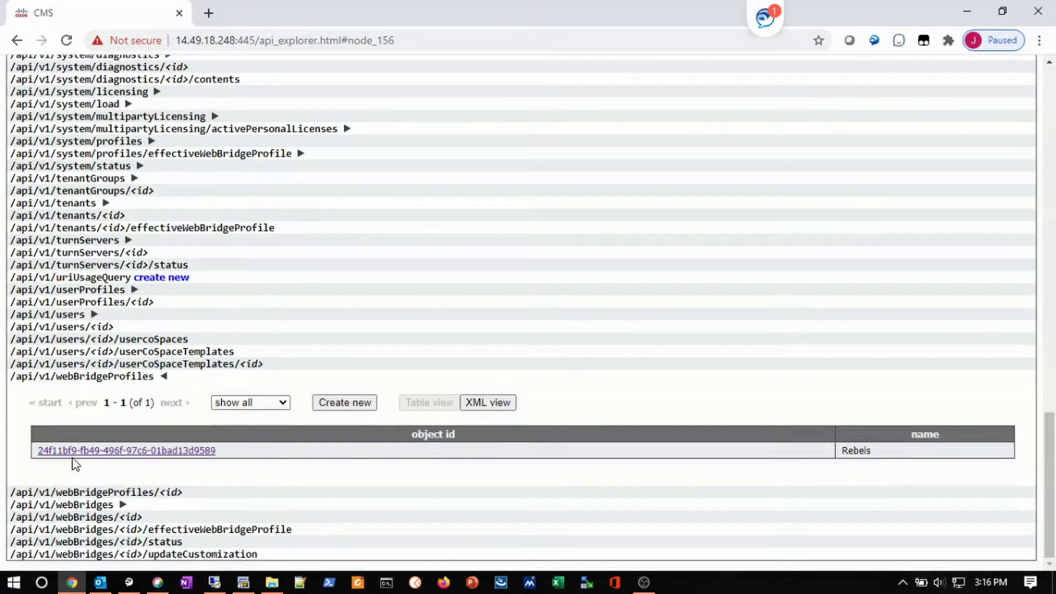
click(75, 452)
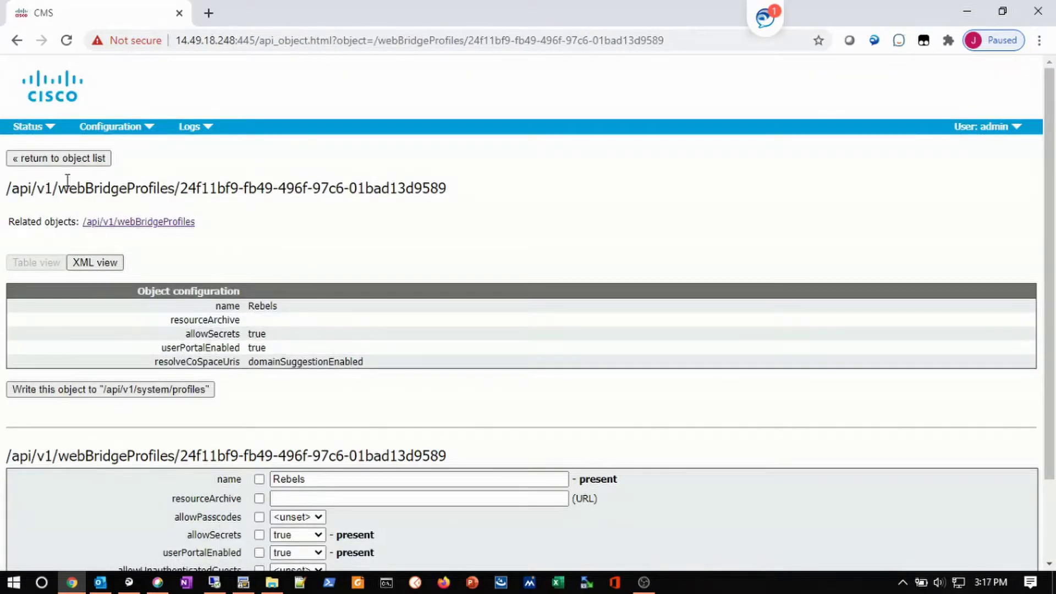
Back in the API list, expand webBridges and open the web bridge object's settings.
click(65, 159)
scroll(271, 305, down, 20)
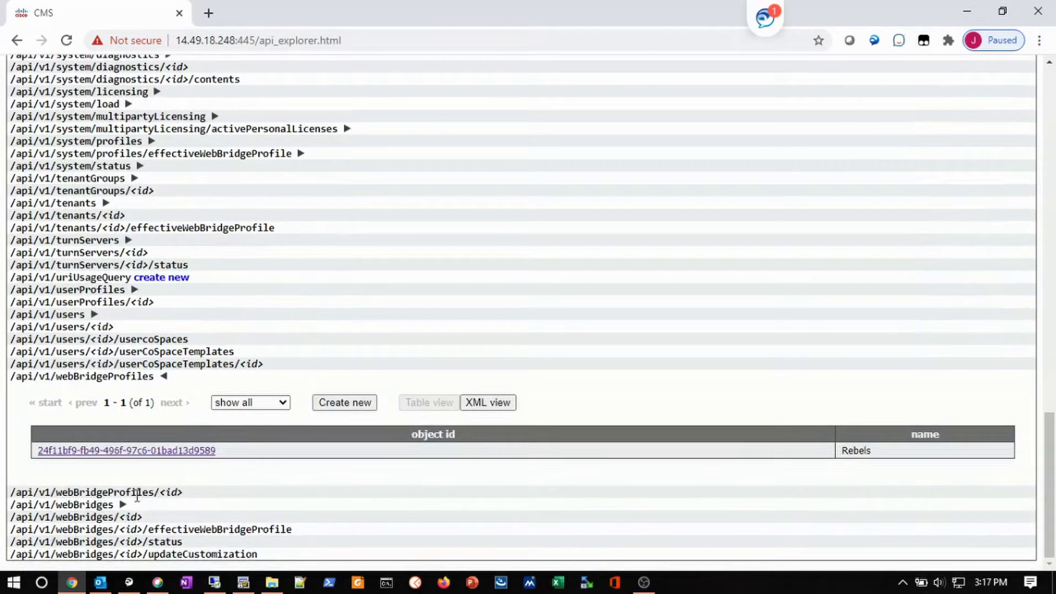
click(123, 504)
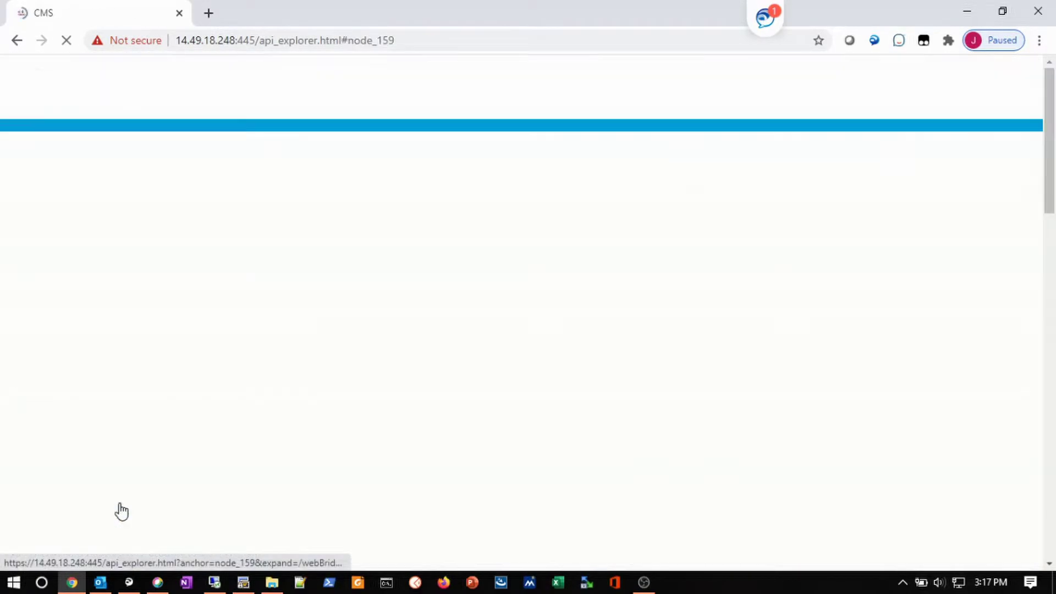
click(116, 476)
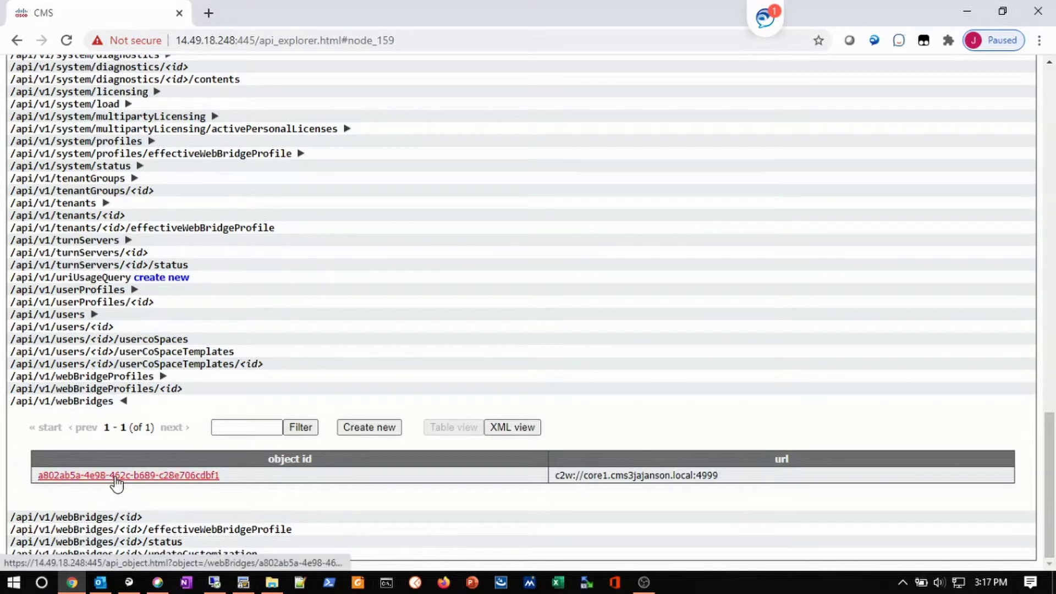
scroll(116, 483, down, 1)
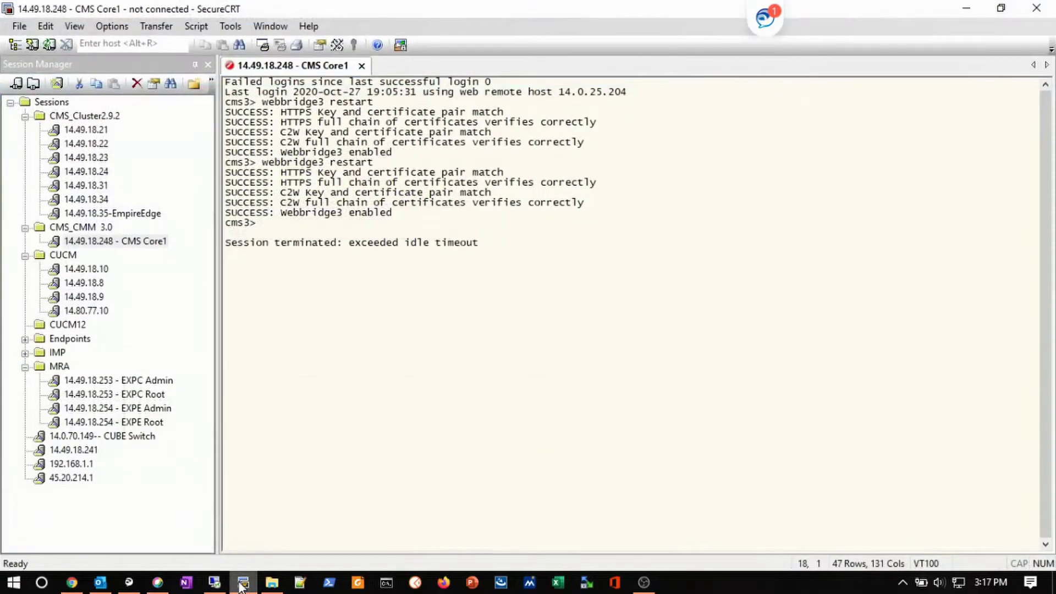
Reconnect the timed-out CMS Core1 session and run 'webbridge3 restart'.
right_click(279, 79)
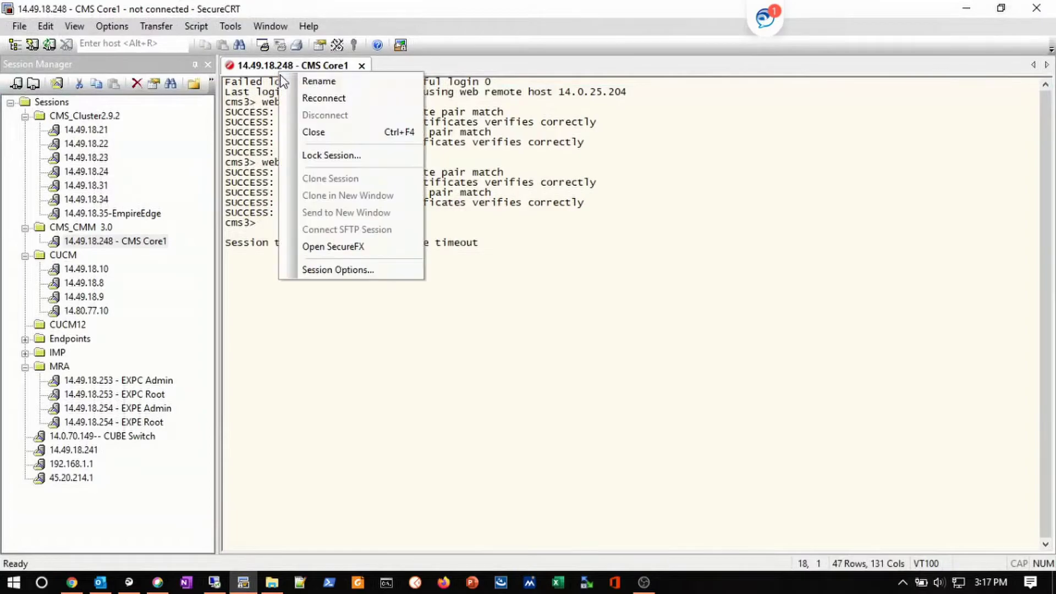
click(299, 97)
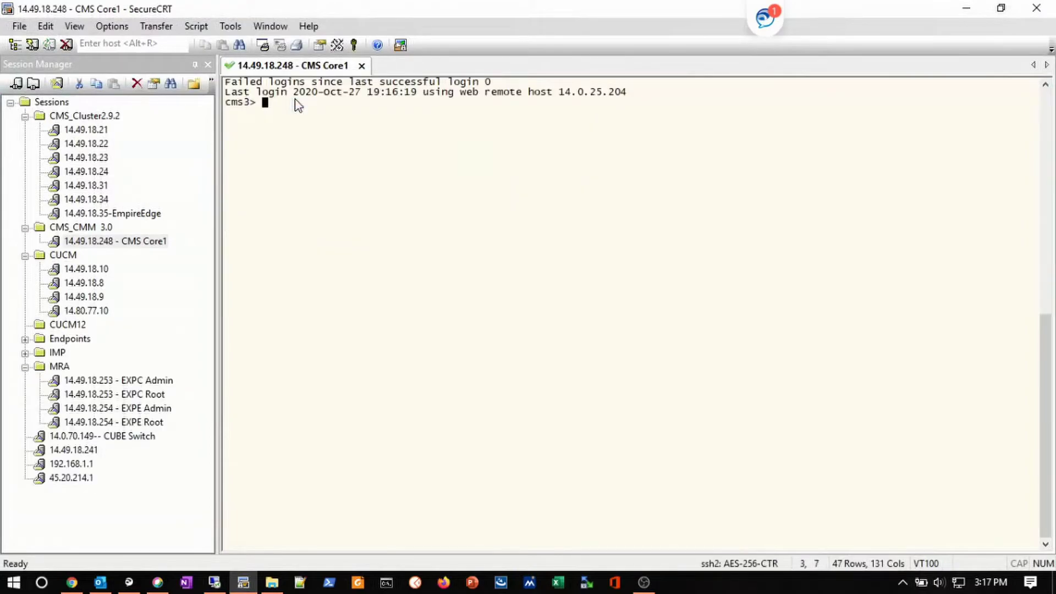
text(webbridge3 restart)
key(Return)
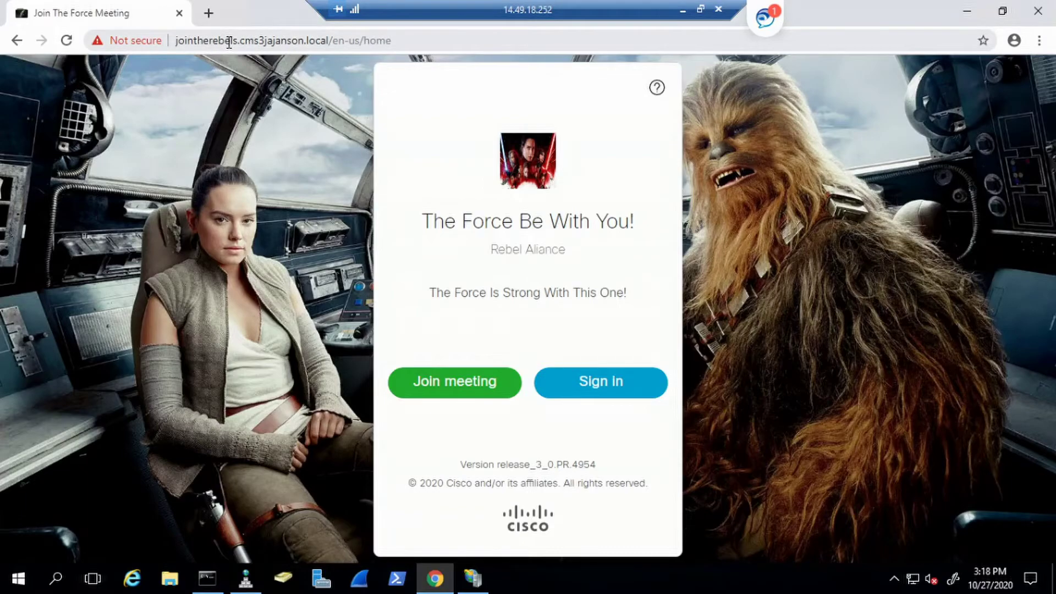
click(229, 43)
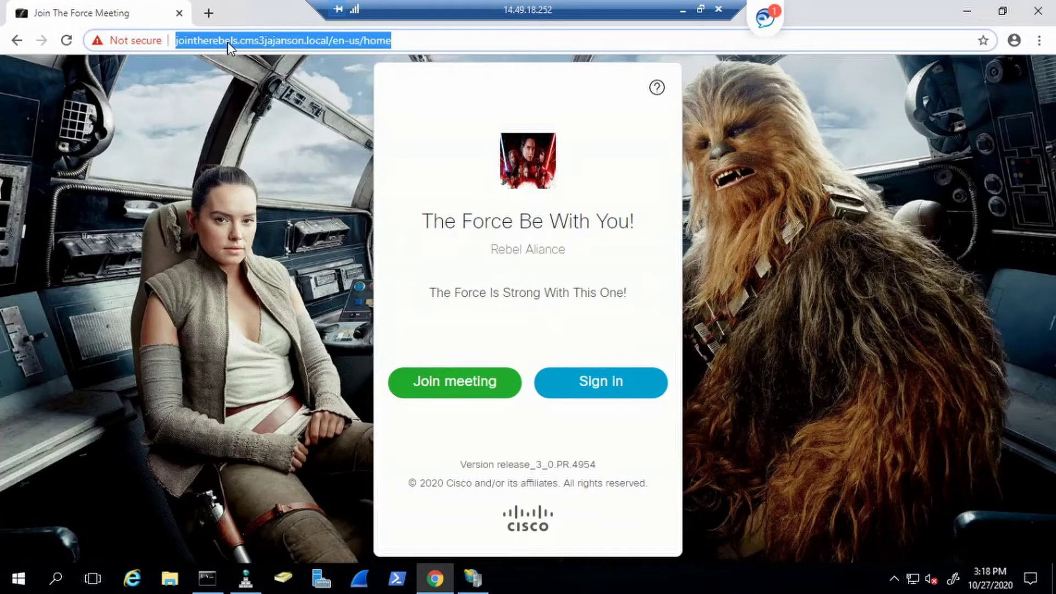
text(https)
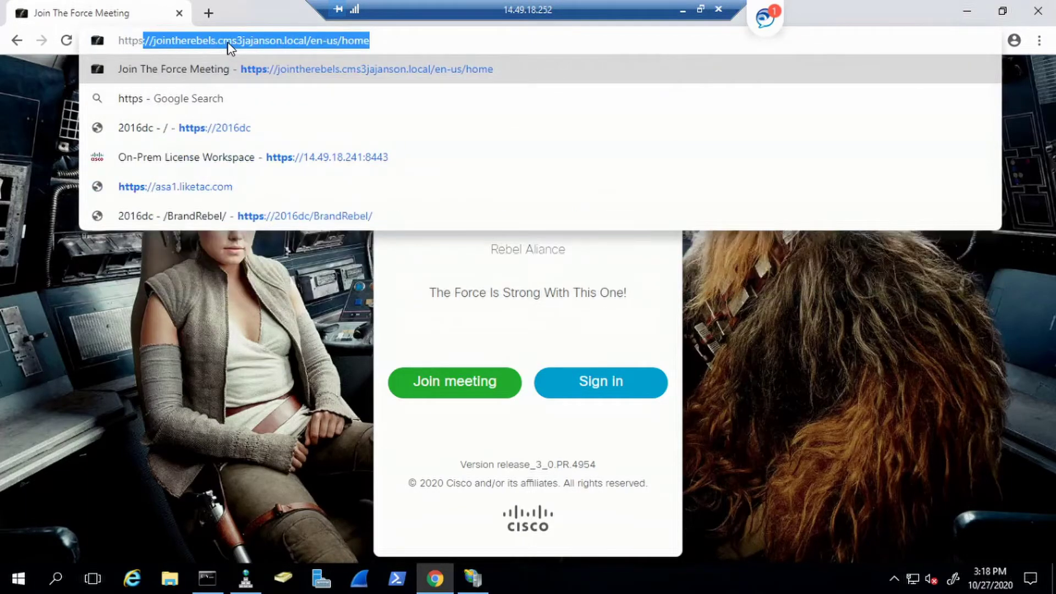
text(s:)
key(BackSpace)
key(BackSpace)
text(:)
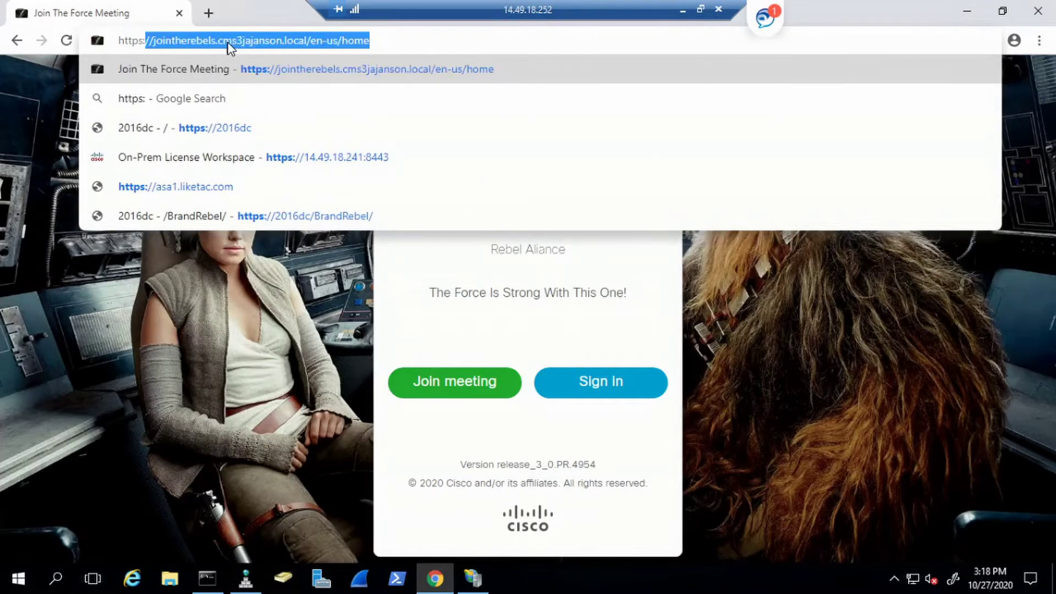
text(//jo)
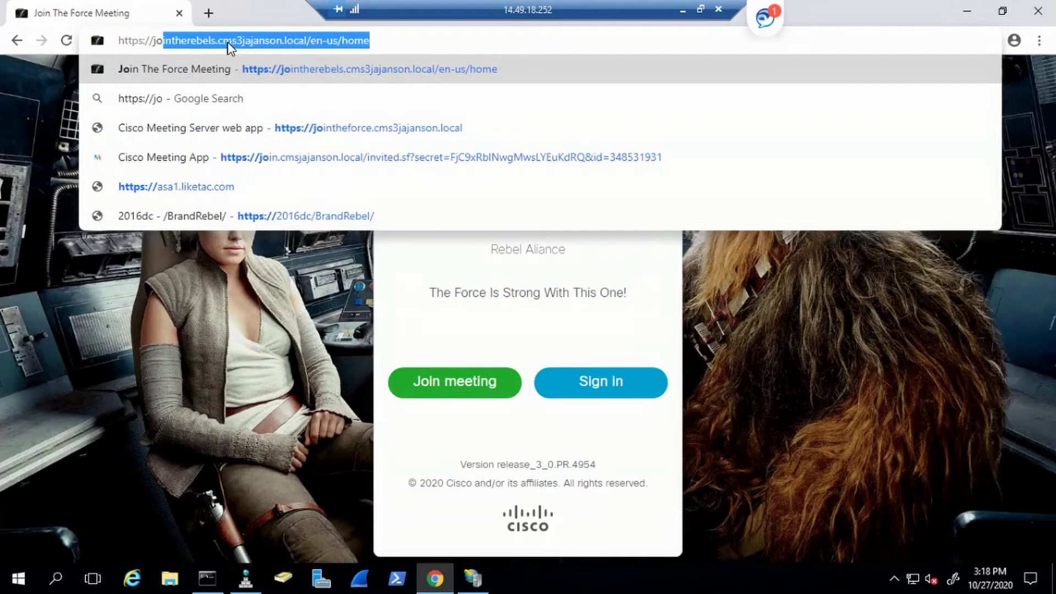
text(inthe)
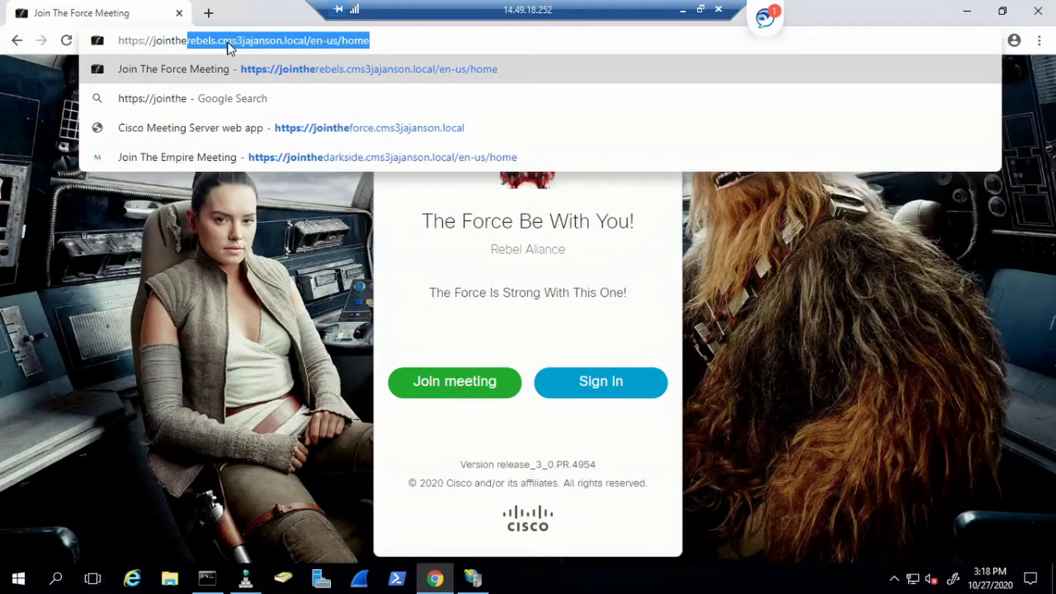
text(darkside)
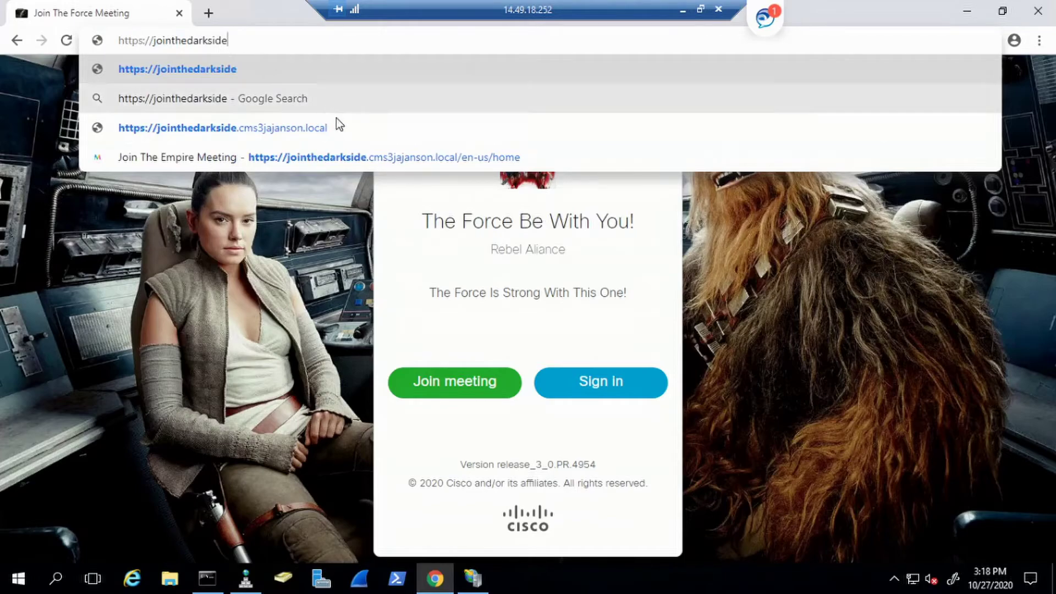
click(364, 157)
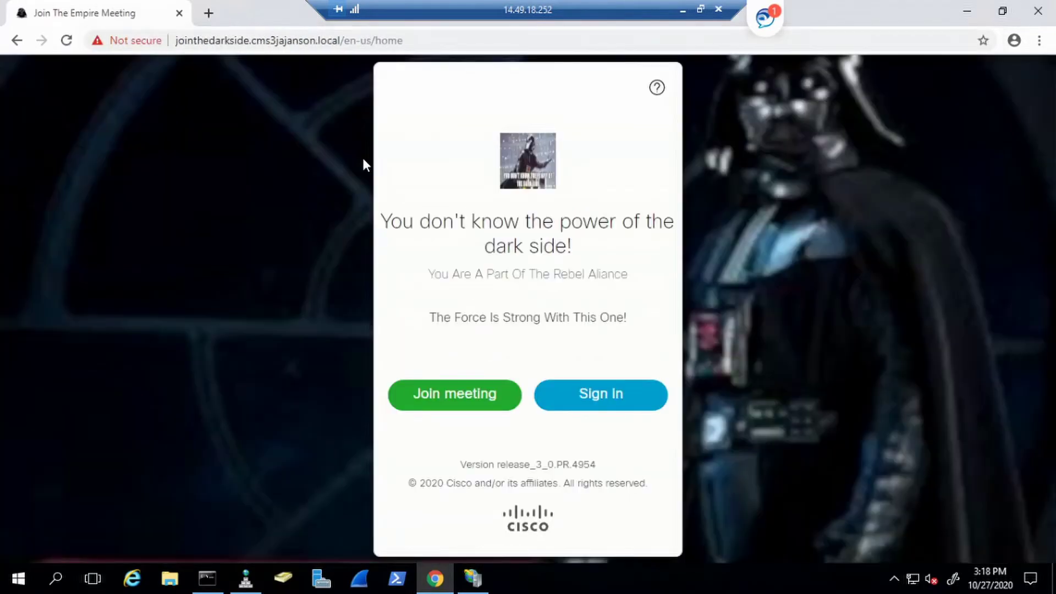